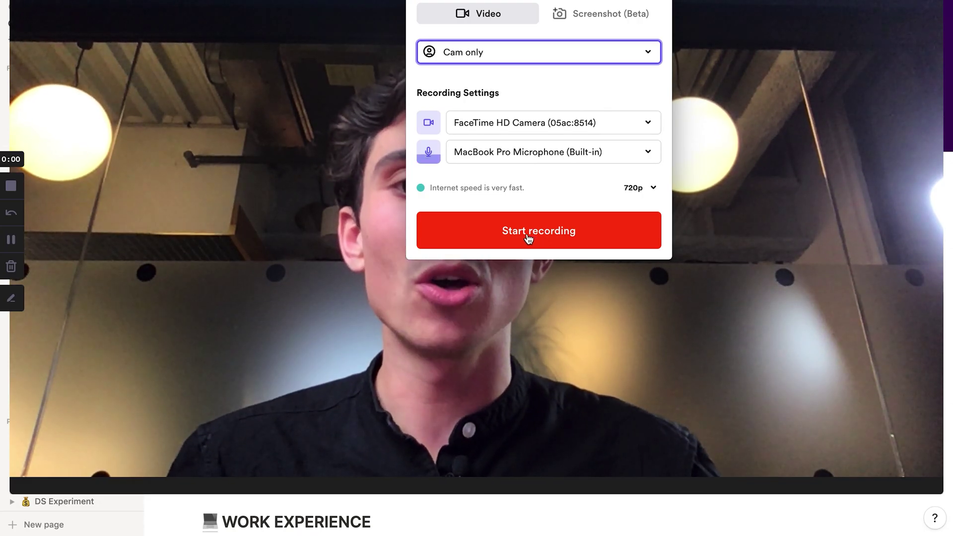
# Record a camera-only introduction video in Loom with the FaceTime HD Camera at 720p and copy its public link
pyautogui.click(527, 239)
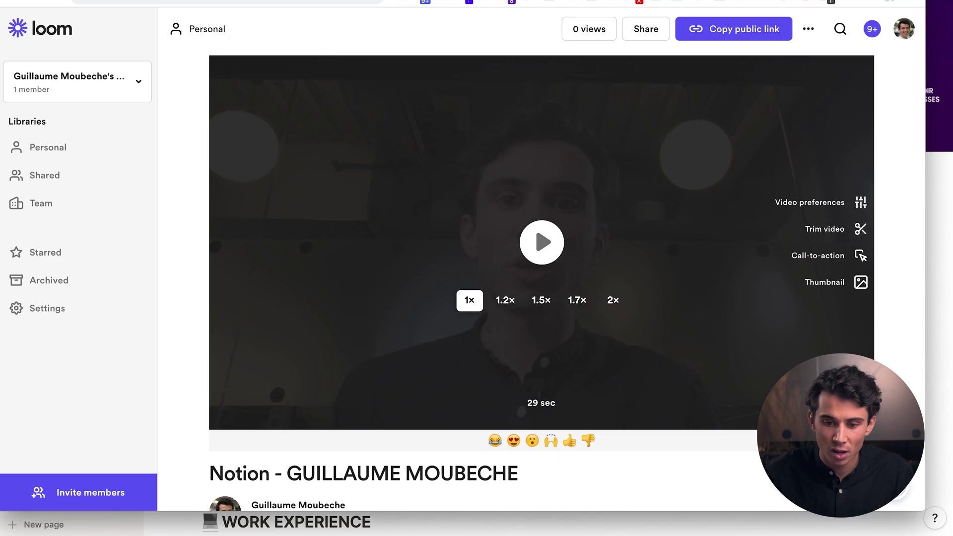
pyautogui.click(728, 31)
# Switch to Notion and embed the copied Loom video on the empty line above the CONTACT INFO section
pyautogui.press('super+Tab')
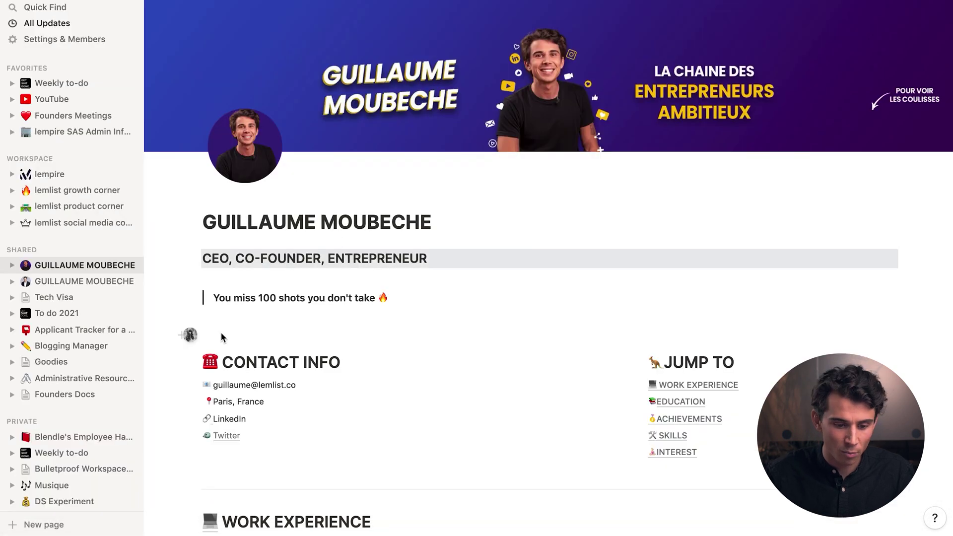
pyautogui.press('super+v')
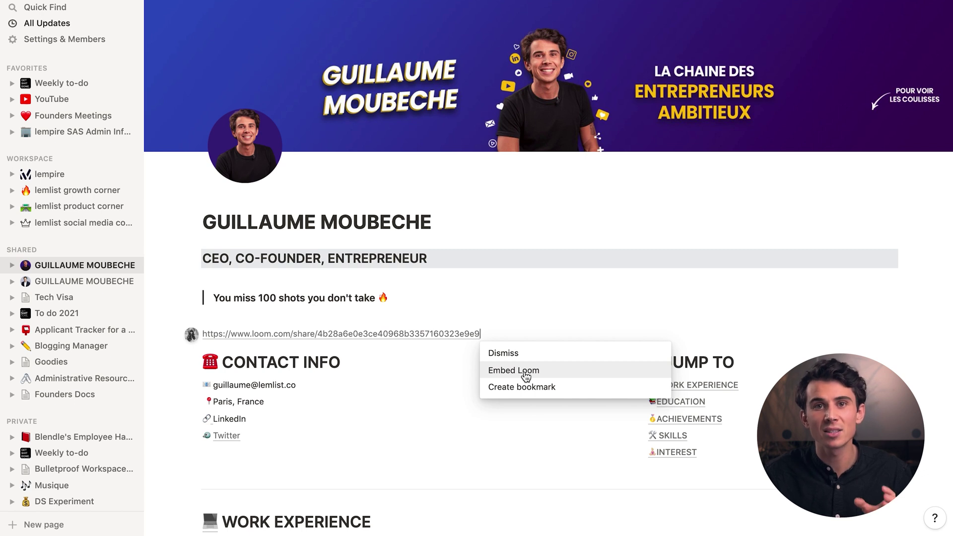
pyautogui.click(526, 373)
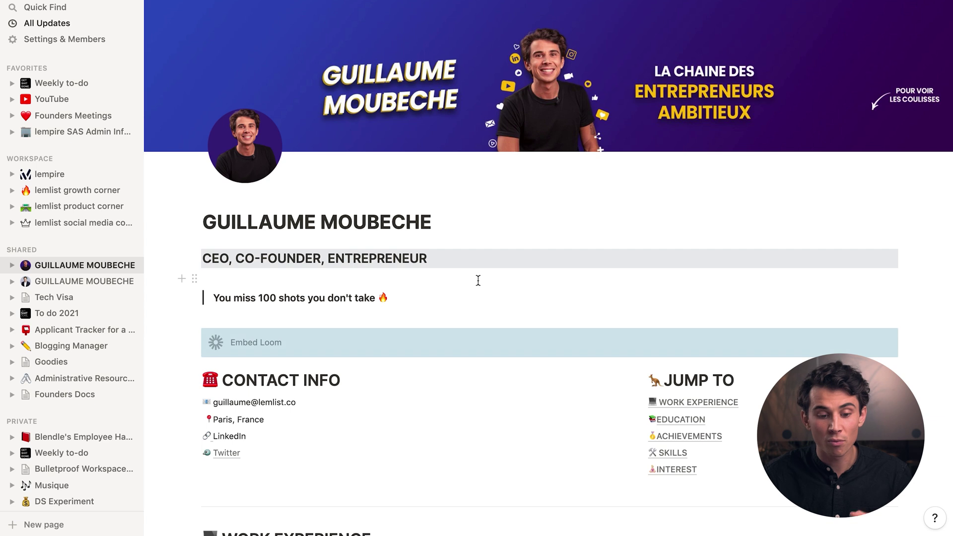
# Shrink the embedded Loom video to about 70 percent of the page's content width
pyautogui.scroll(-7, 461, 270)
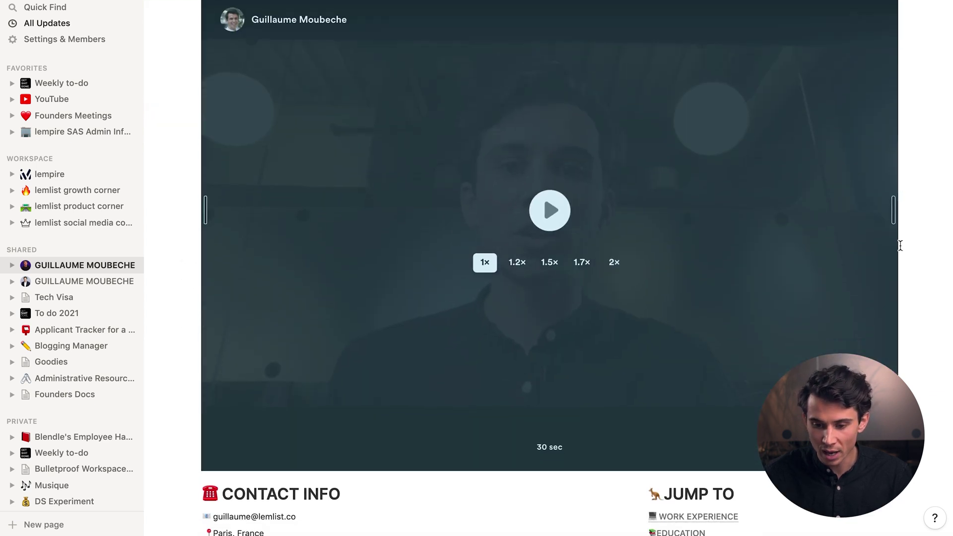
pyautogui.moveTo(894, 212); pyautogui.dragTo(790, 191)
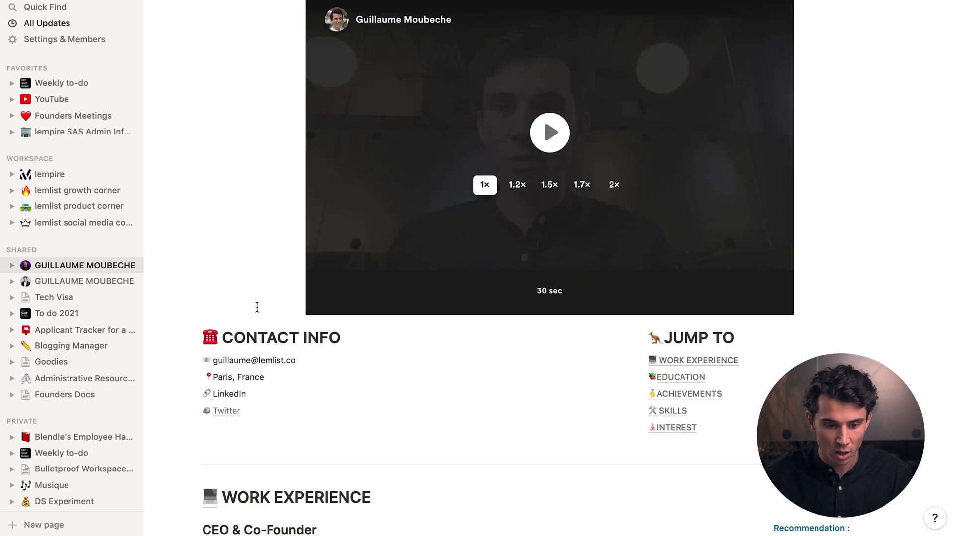
pyautogui.scroll(3, 258, 304)
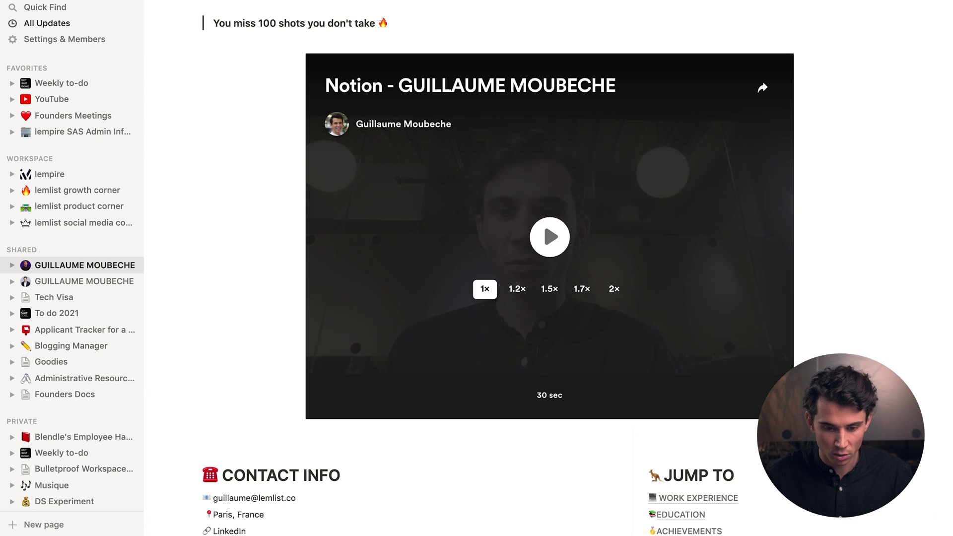
# Review the résumé page from the cover through work experience, education, achievements, skills, languages and interests
pyautogui.scroll(6, 502, 98)
pyautogui.scroll(-10, 424, 248)
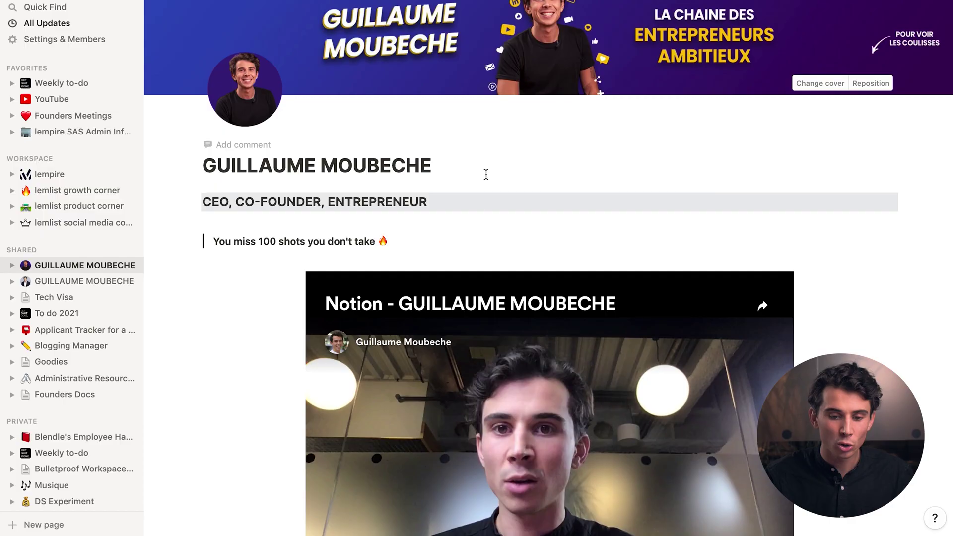
pyautogui.scroll(-10, 486, 174)
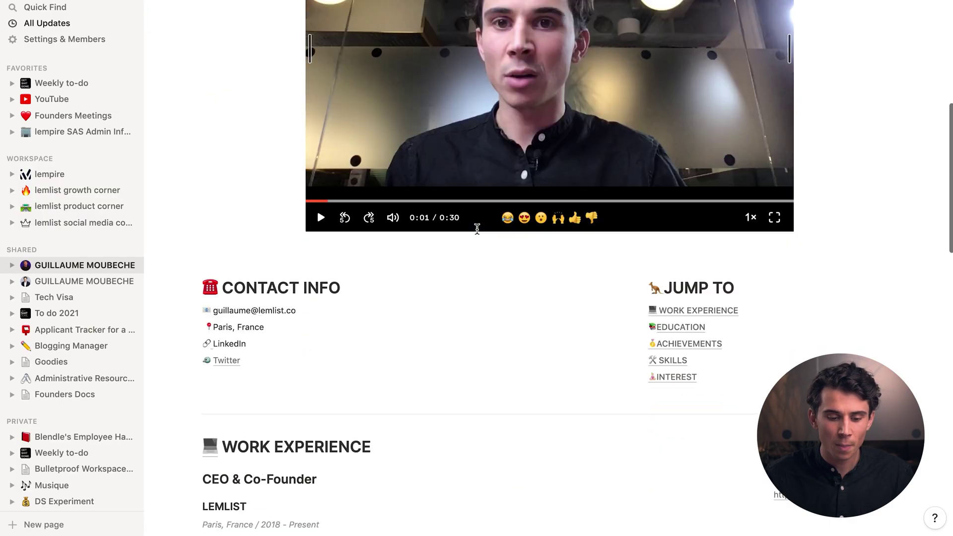
pyautogui.scroll(-2, 477, 229)
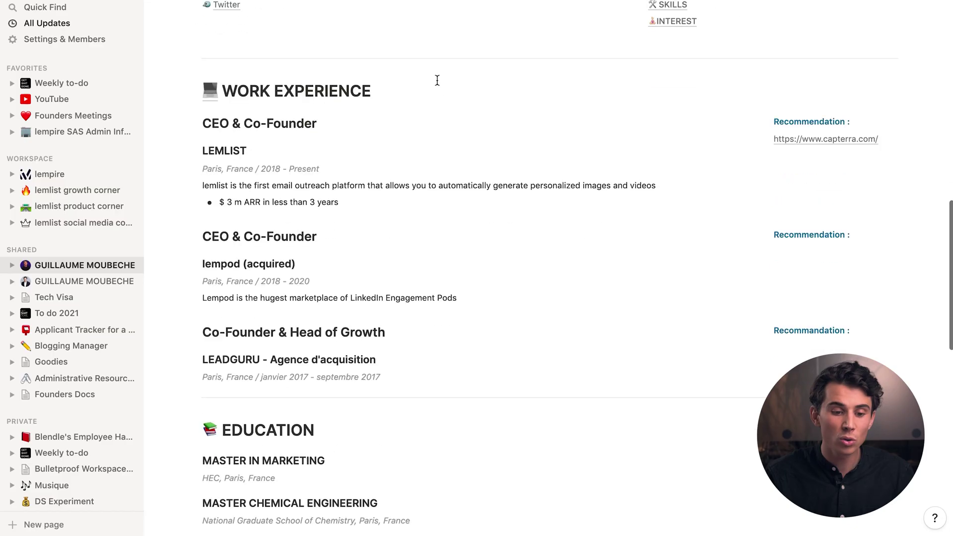
pyautogui.scroll(-2, 437, 80)
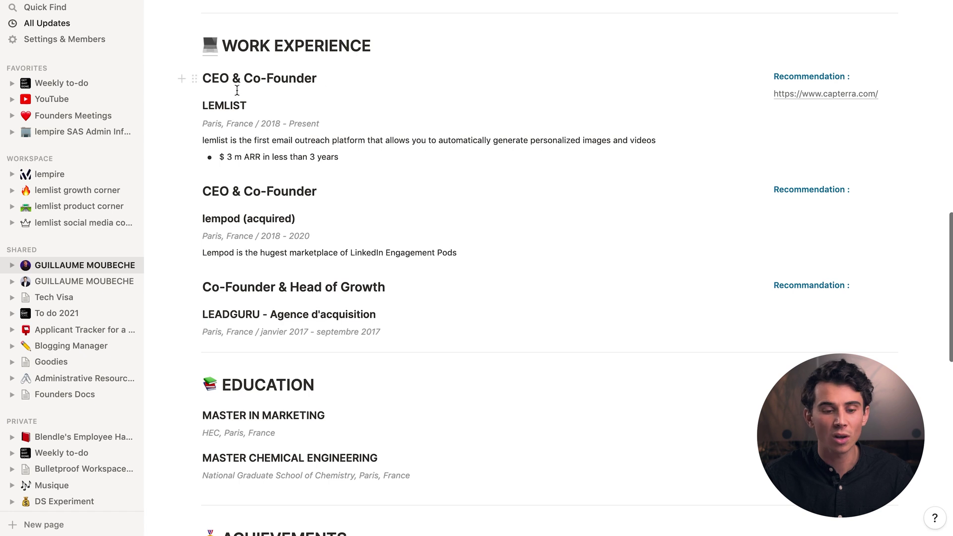
pyautogui.scroll(-4, 237, 90)
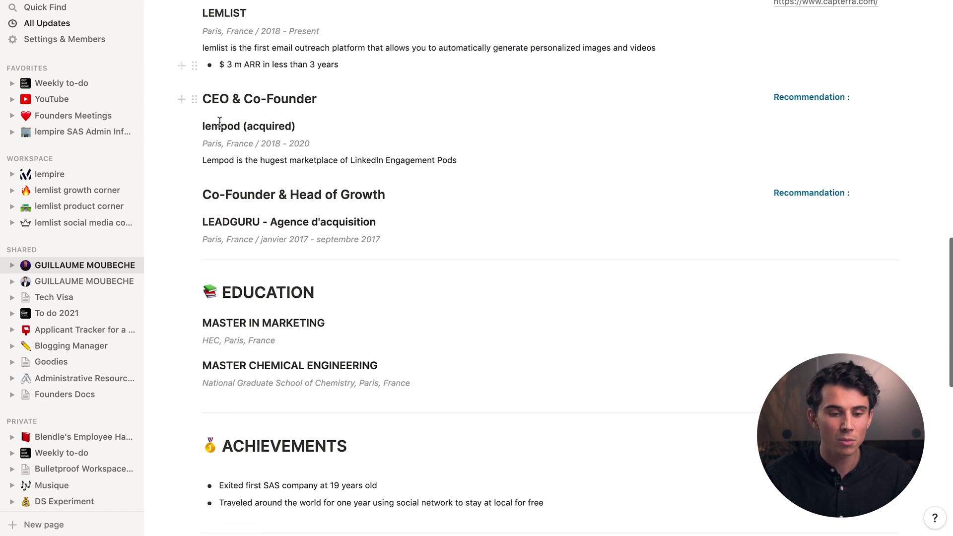
pyautogui.scroll(-1, 303, 120)
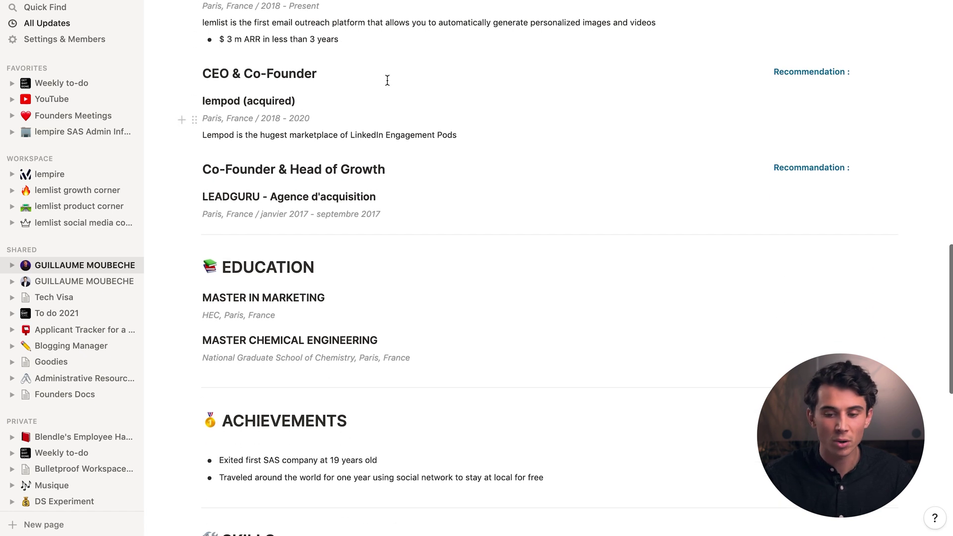
pyautogui.scroll(4, 541, 81)
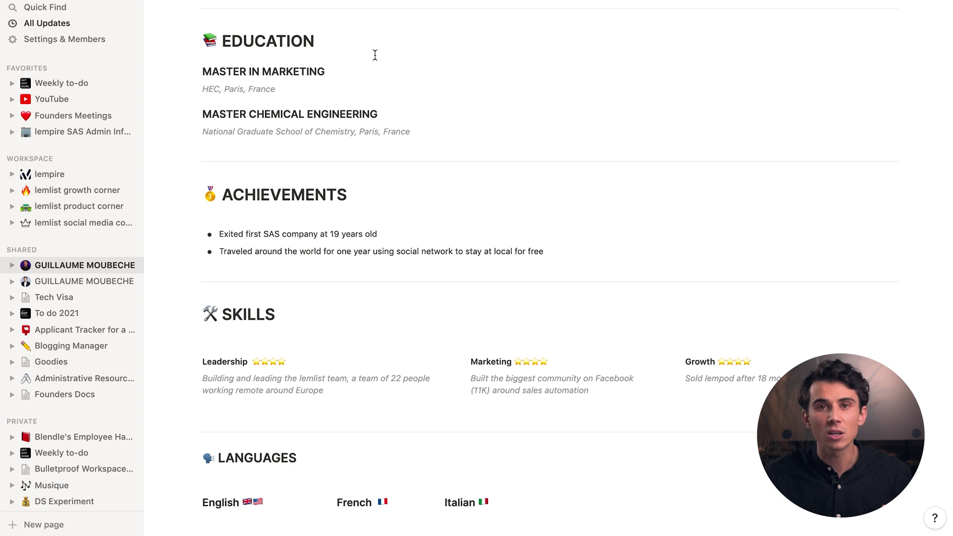
pyautogui.scroll(-4, 375, 55)
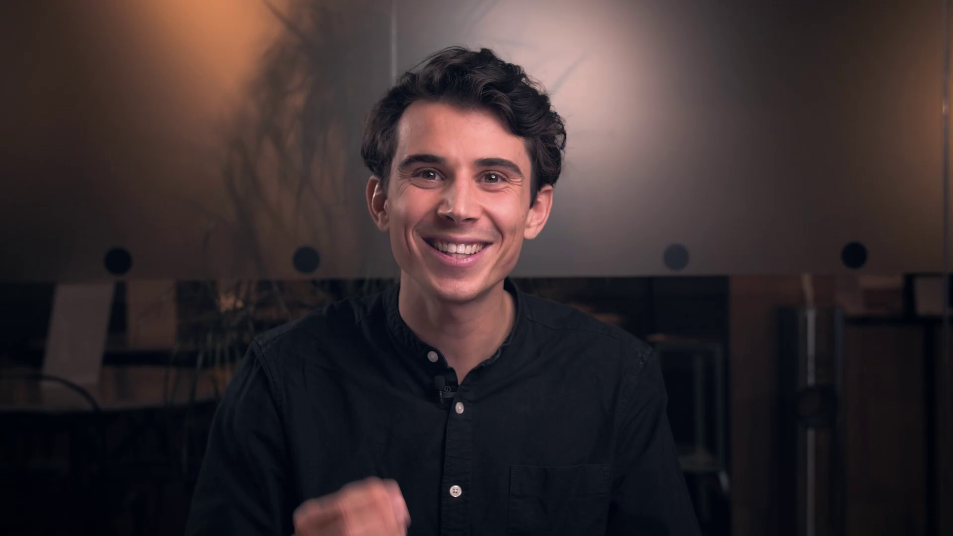
pyautogui.scroll(-1, 452, 231)
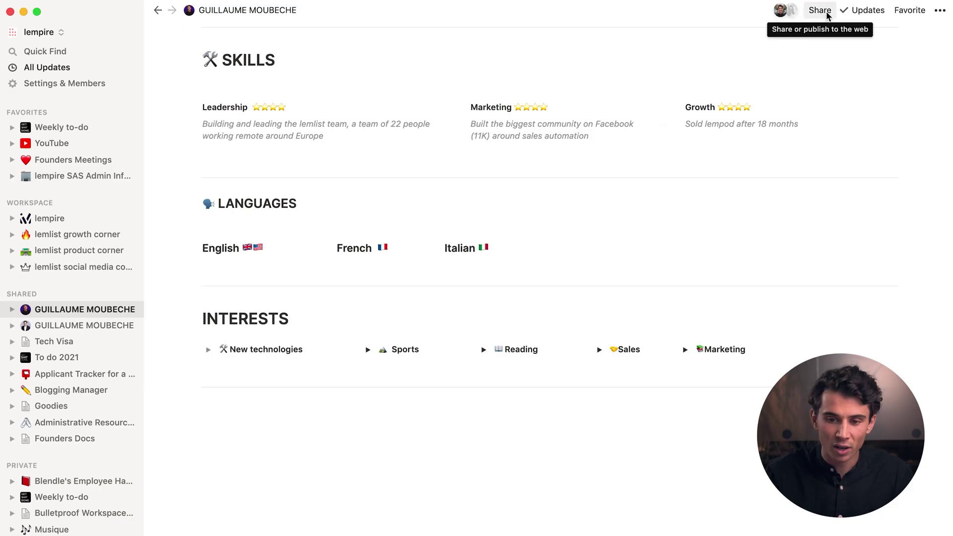
# Publish the résumé page to the web and copy its public link
pyautogui.click(825, 12)
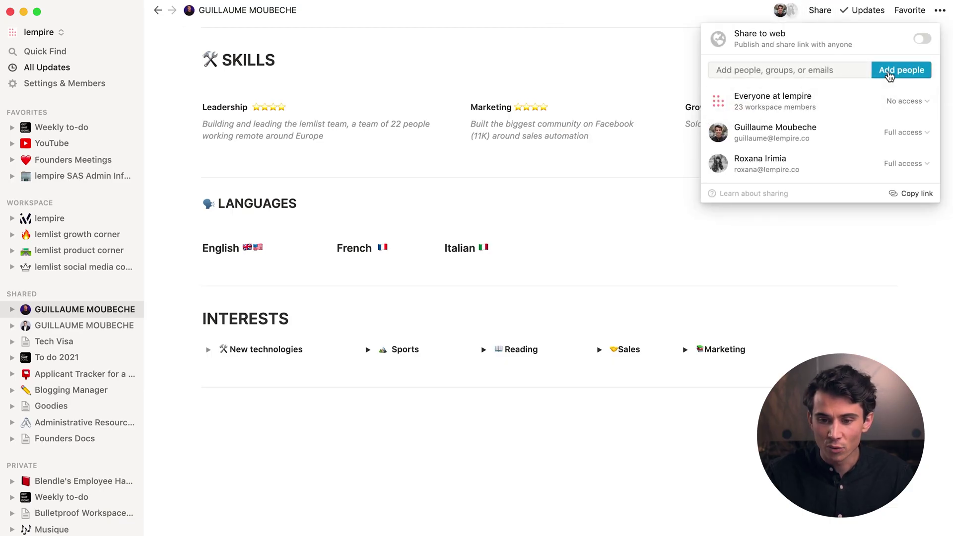
pyautogui.click(924, 38)
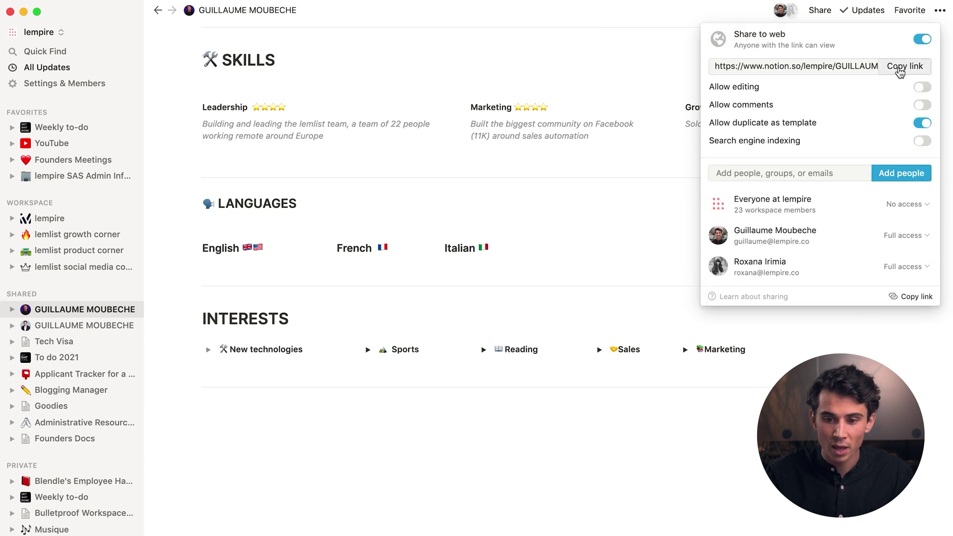
pyautogui.click(901, 70)
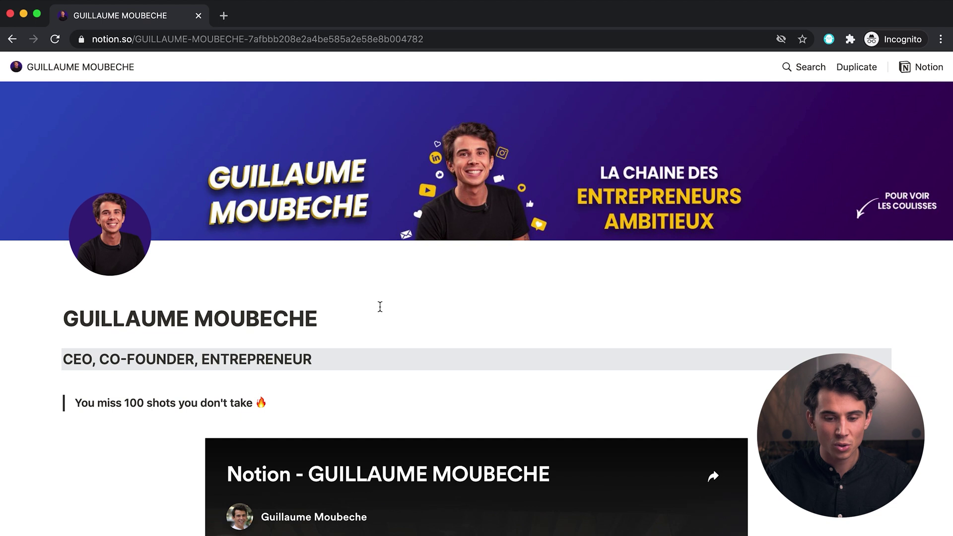
# On the published résumé in the incognito browser window, play the embedded Loom video and pause it
pyautogui.scroll(-8, 380, 307)
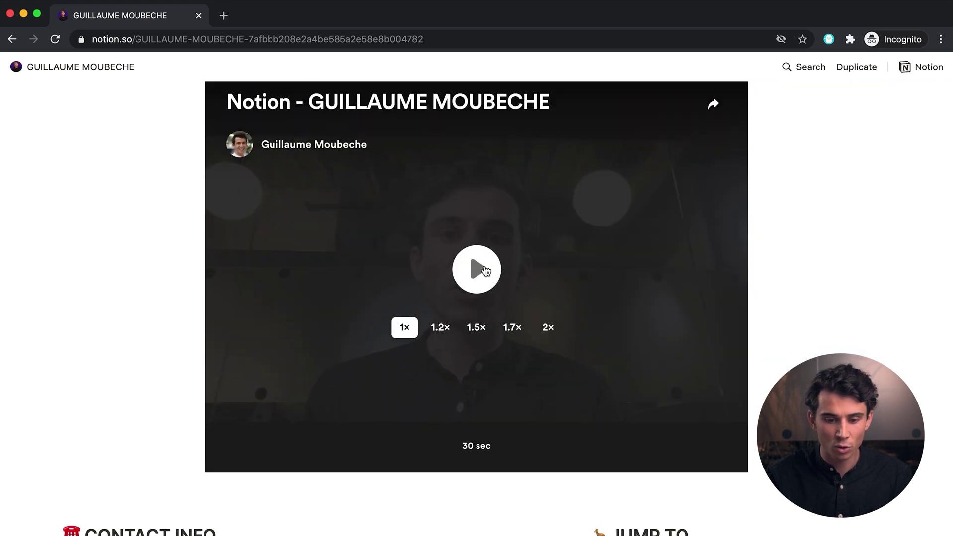
pyautogui.click(484, 271)
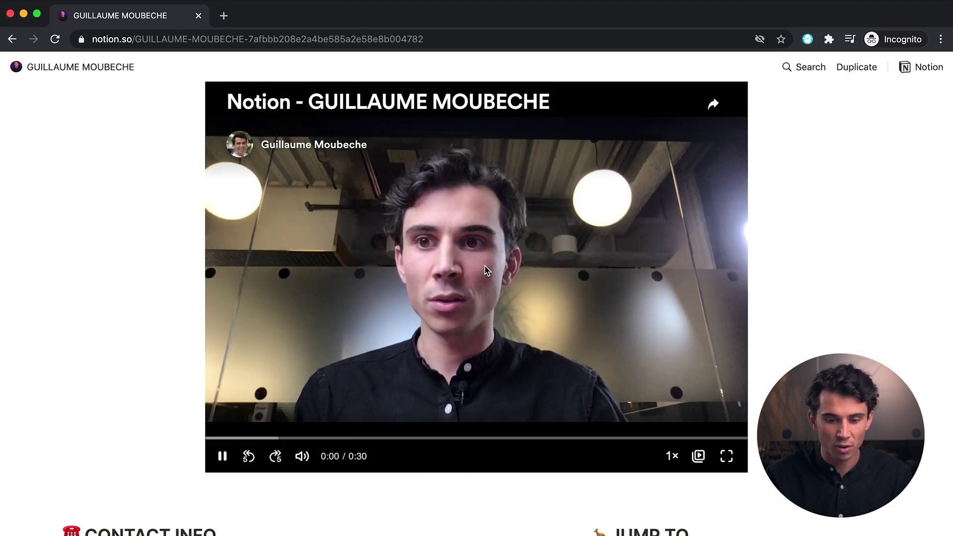
pyautogui.click(431, 267)
# Examine the published résumé's sections from contact info down to interests and return to the embedded video
pyautogui.scroll(-10, 839, 255)
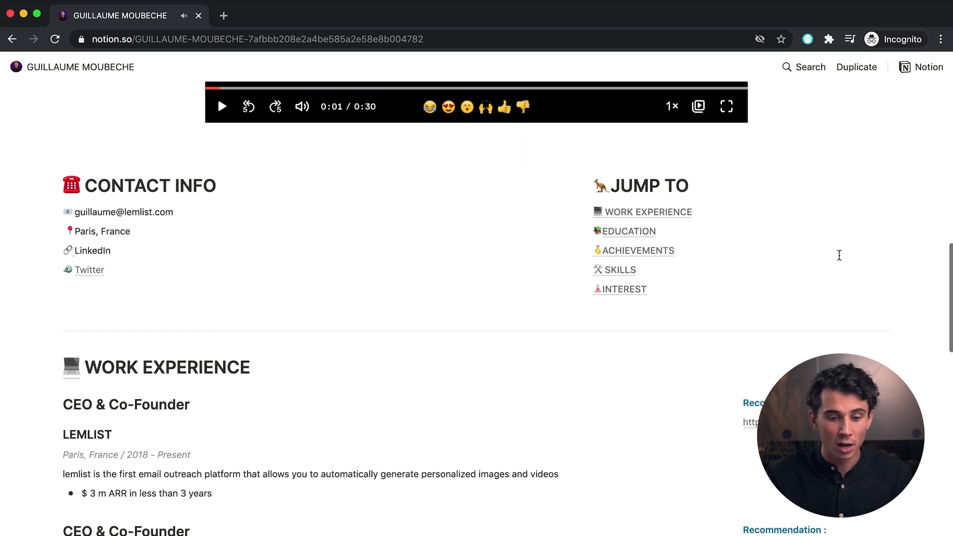
pyautogui.scroll(2, 754, 226)
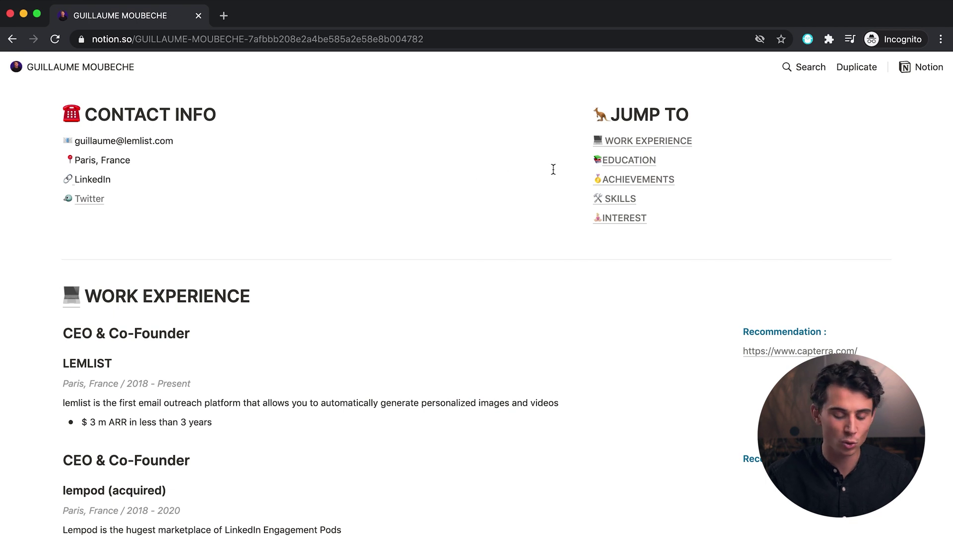
pyautogui.scroll(-4, 464, 189)
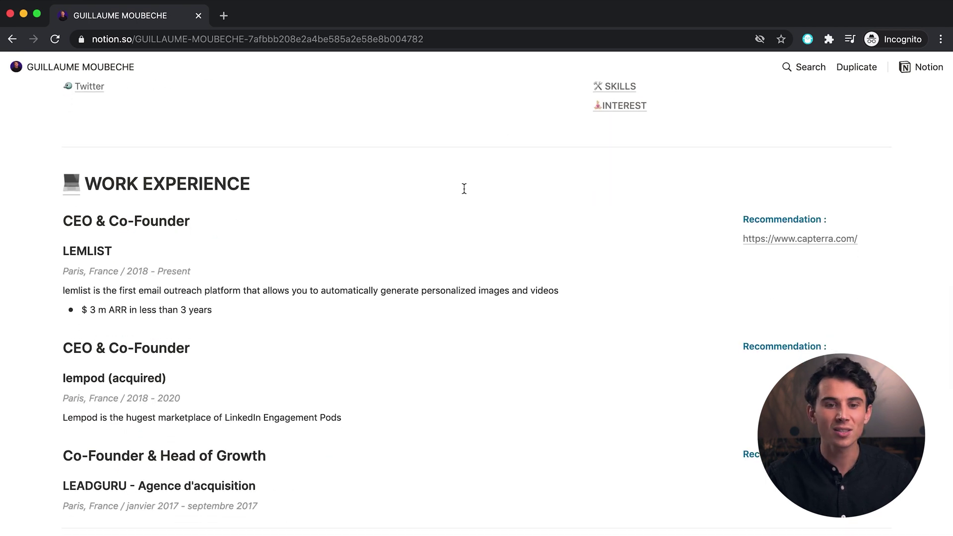
pyautogui.scroll(-12, 464, 188)
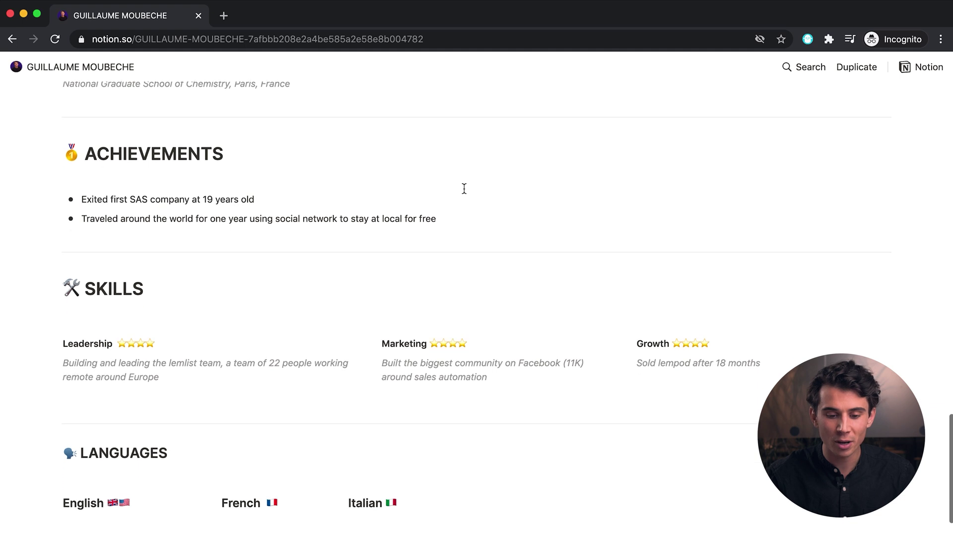
pyautogui.scroll(-3, 464, 189)
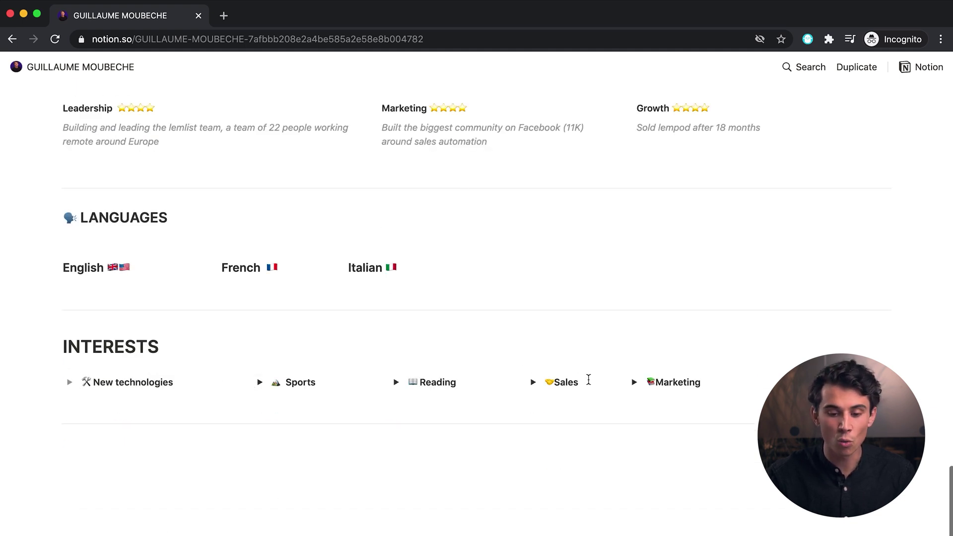
pyautogui.scroll(20, 654, 368)
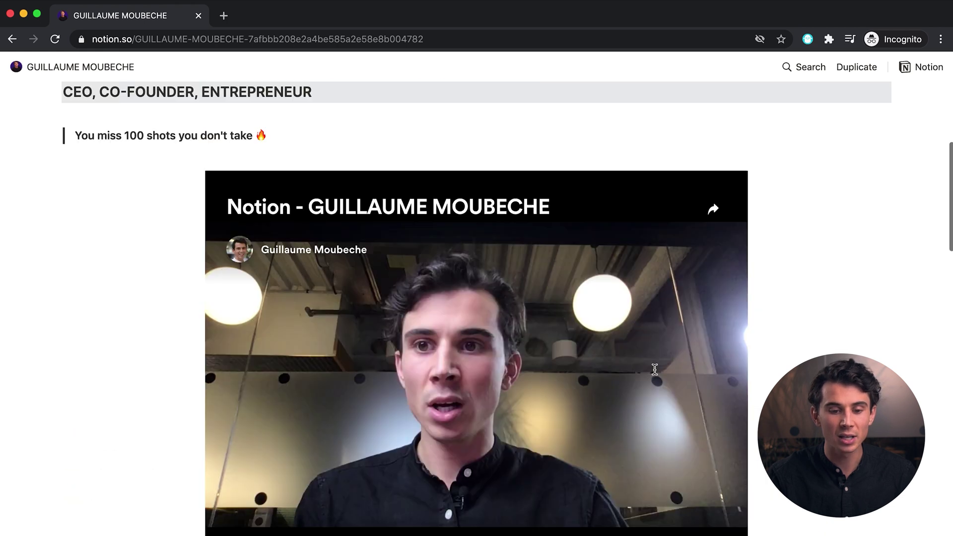